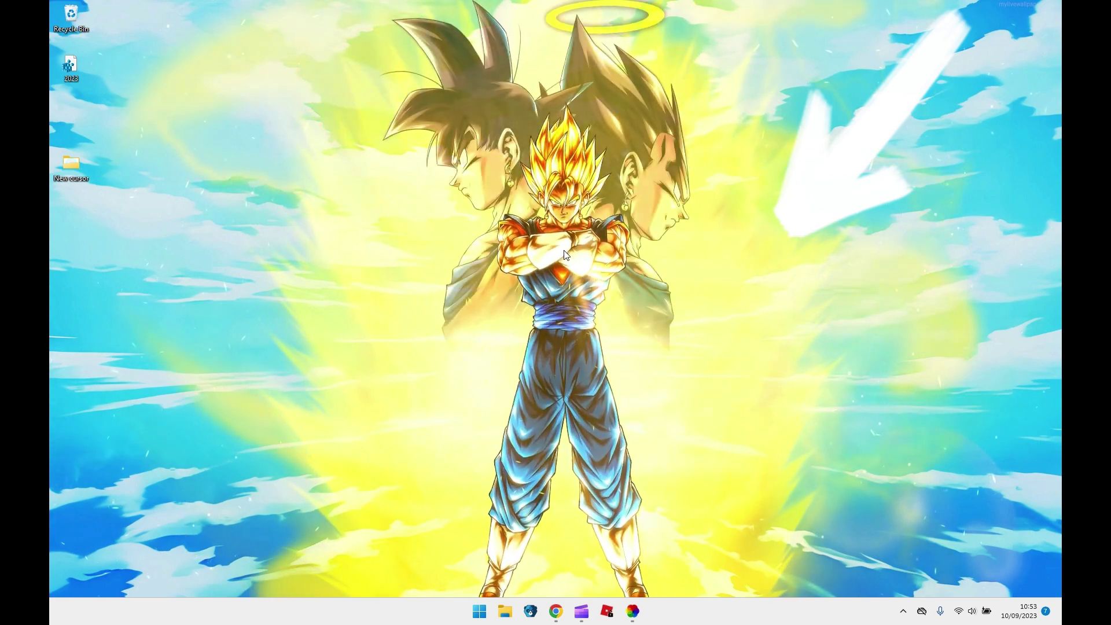
Bring up the GeForce Experience overlay with Alt+Z to start a screen recording.
{"action": "key", "text": "alt+z"}
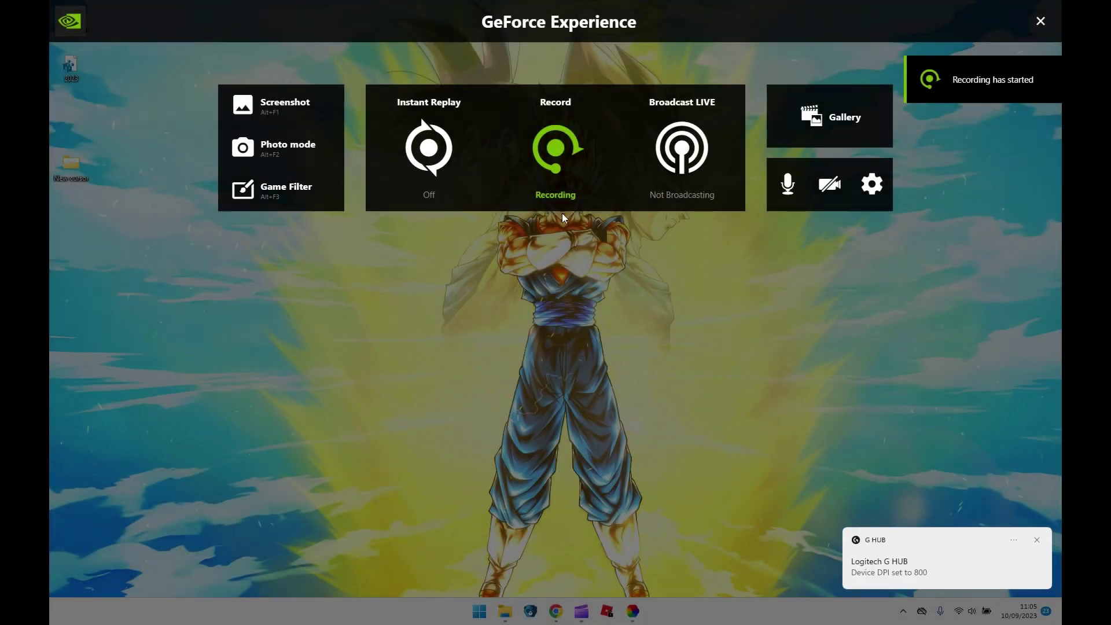
Dismiss the GeForce Experience overlay with Alt+Z so the wallpaper shows while recording continues.
{"action": "key", "text": "alt+z"}
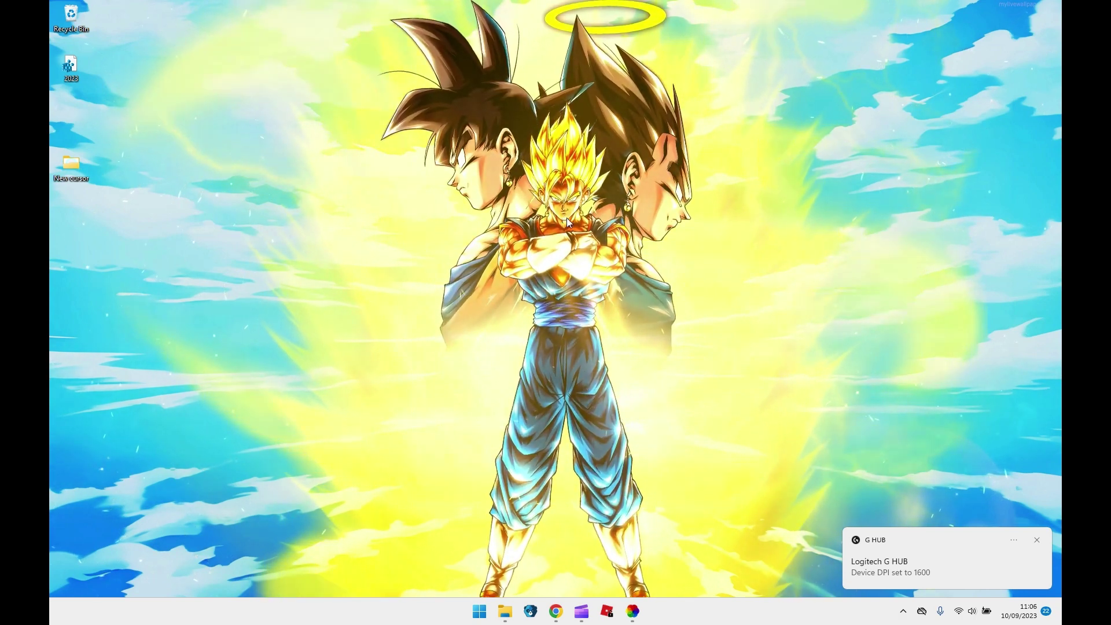
Switch to Chrome, go back to the affly.me link page and continue through to the MEGA folder.
{"action": "key", "text": "alt+Tab"}
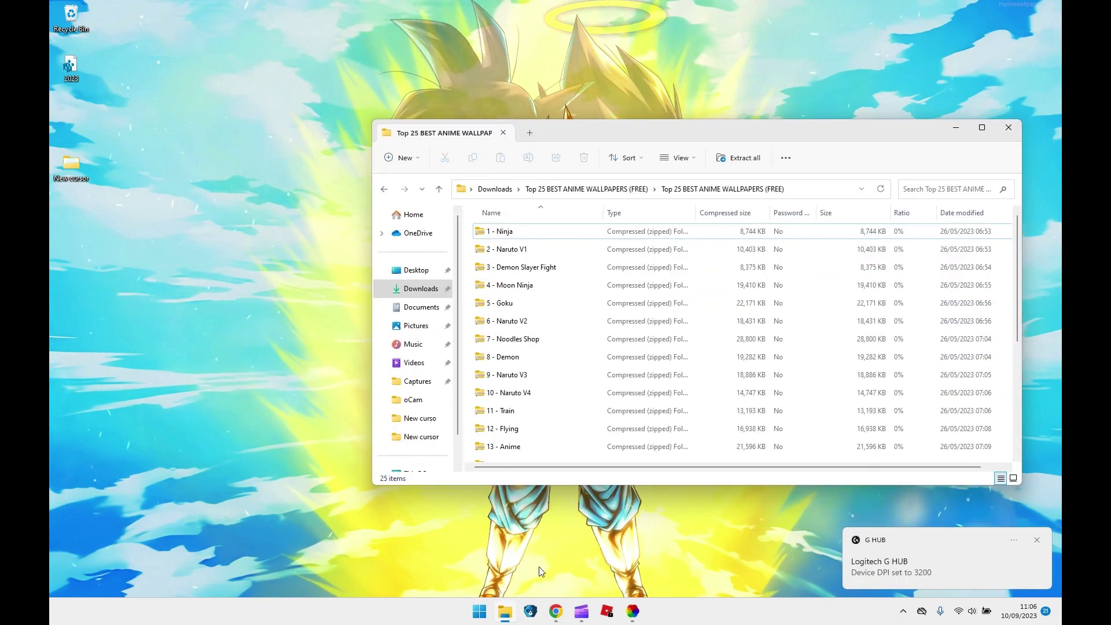
{"action": "key", "text": "alt+Tab"}
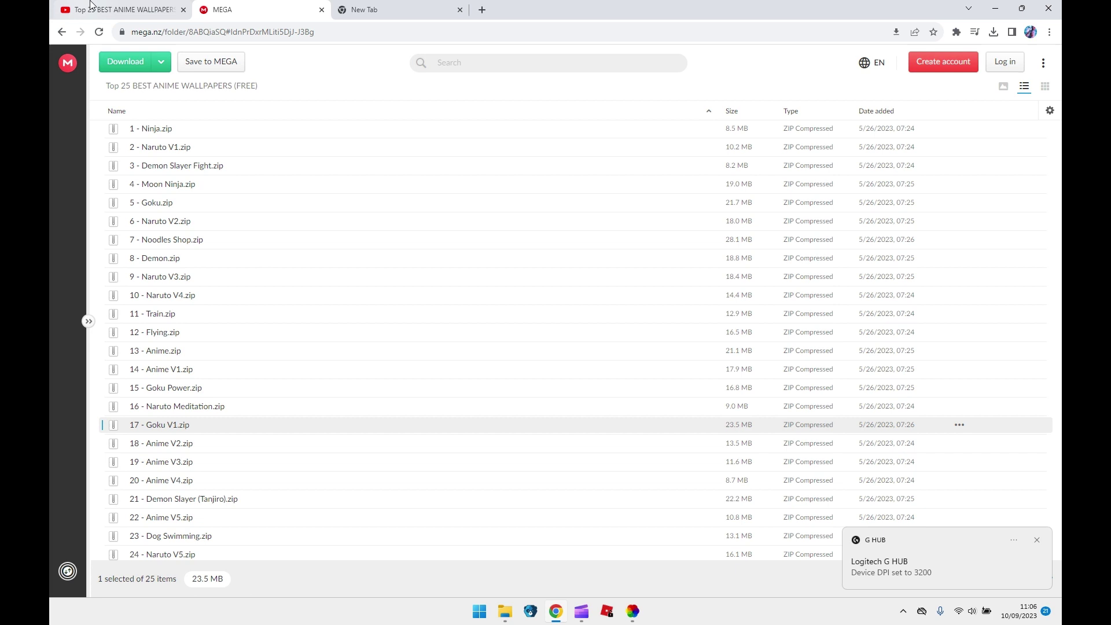
{"action": "left_click", "coordinate": [58, 34]}
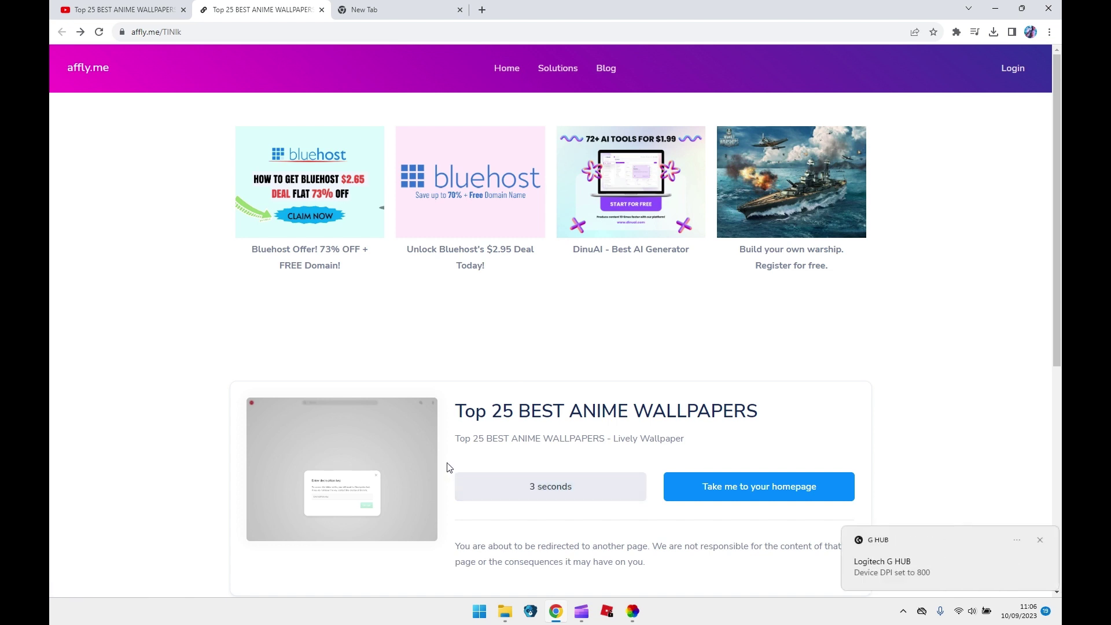
{"action": "left_click", "coordinate": [523, 494]}
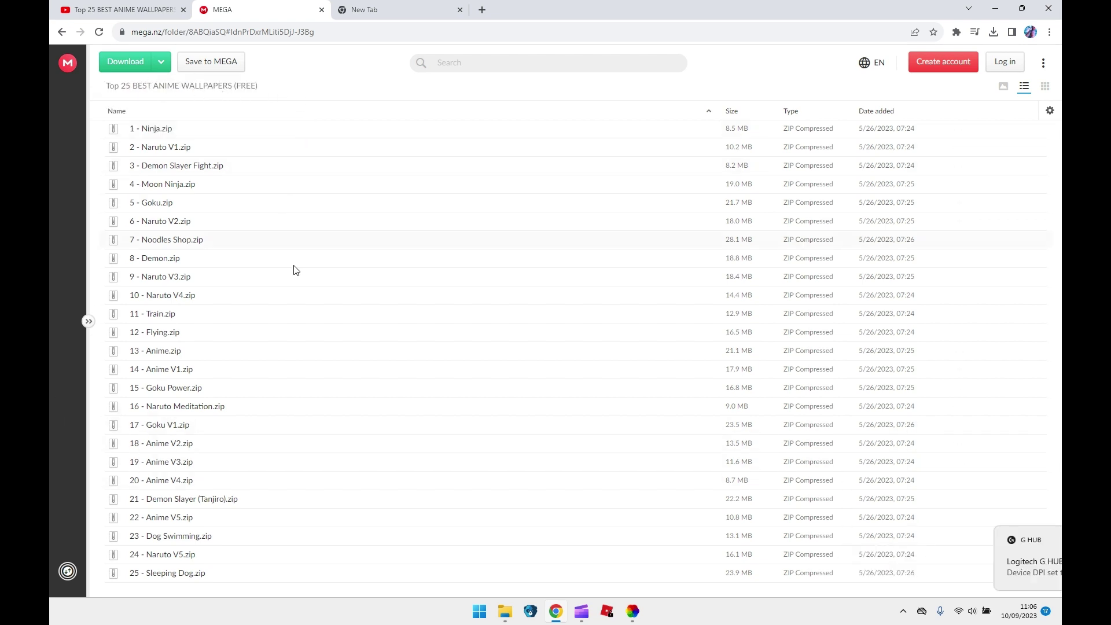
Confirm the 412,636 KB Top 25 BEST ANIME WALLPAPERS (FREE) zip is in Downloads, then return to MEGA.
{"action": "left_click", "coordinate": [510, 611]}
{"action": "left_click", "coordinate": [440, 284]}
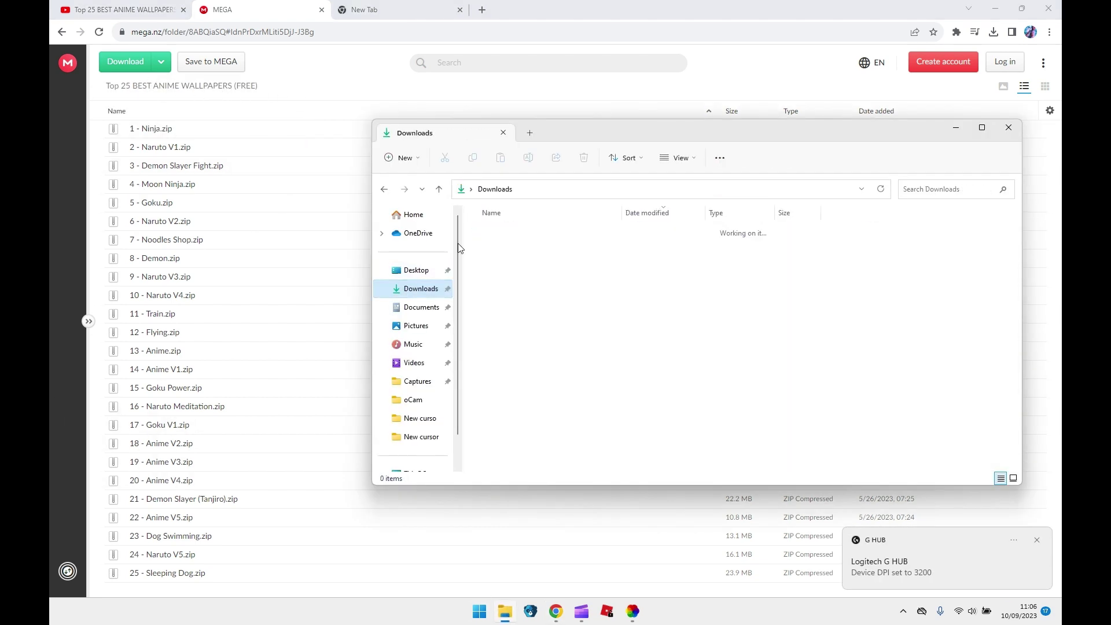
{"action": "left_click", "coordinate": [997, 130]}
{"action": "left_click", "coordinate": [161, 65]}
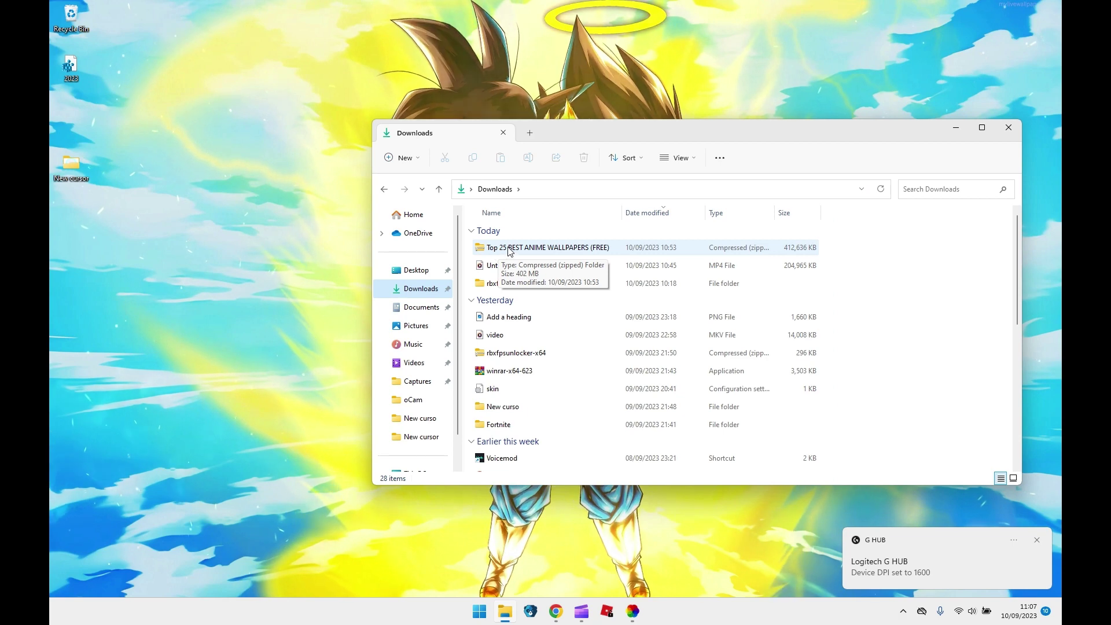
In Lively's Add Wallpaper file picker, browse into the Top 25 pack zip and its inner folder, then cancel.
{"action": "left_click", "coordinate": [632, 611]}
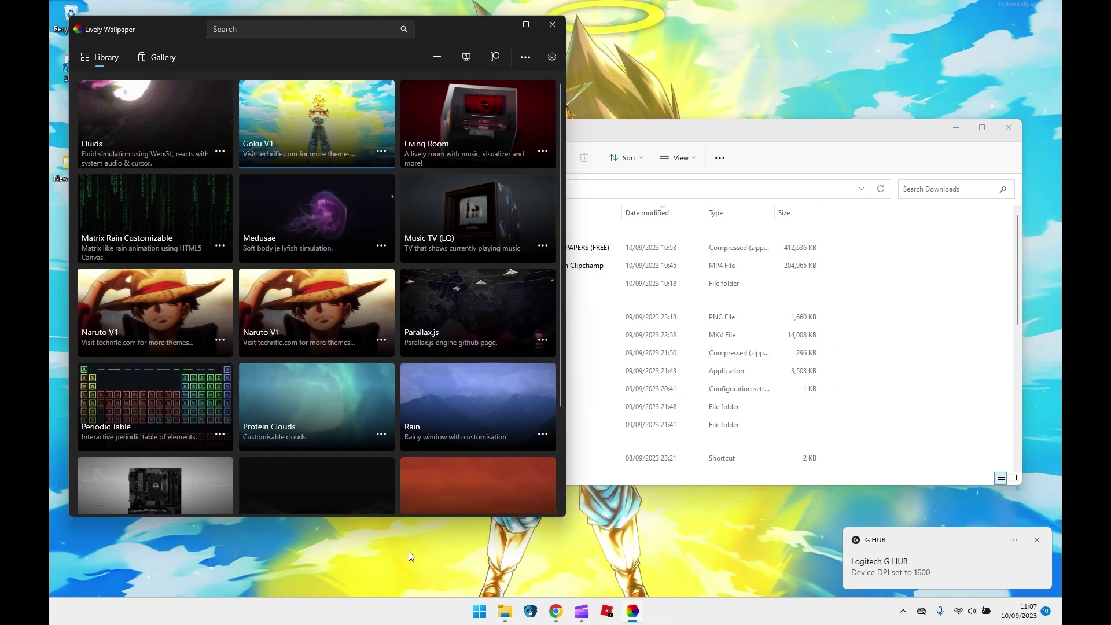
{"action": "left_click", "coordinate": [436, 53]}
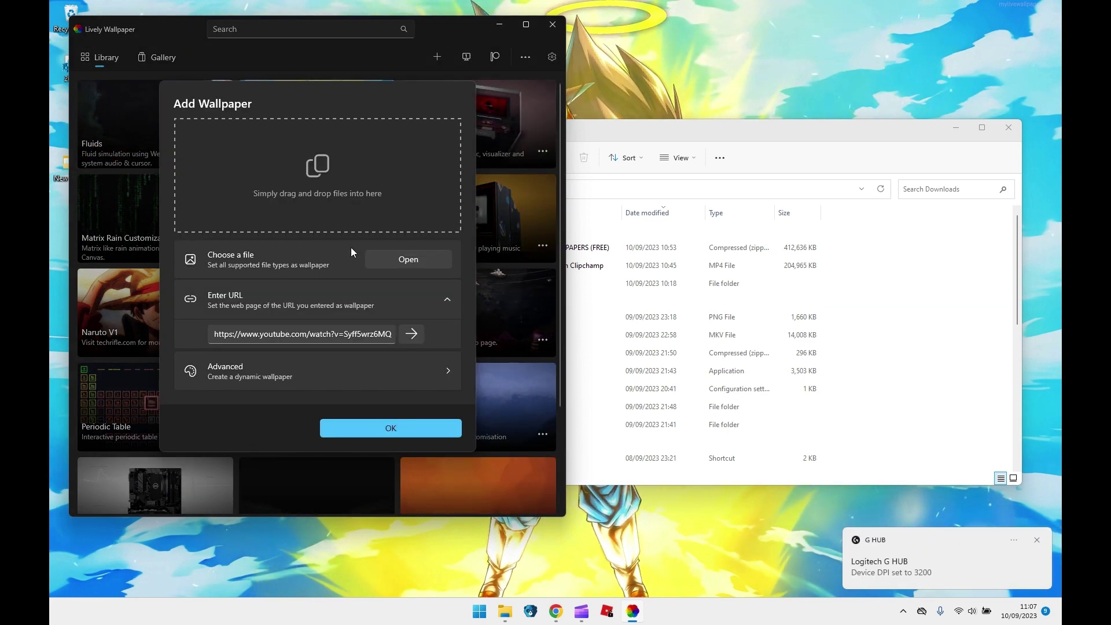
{"action": "left_click", "coordinate": [393, 256]}
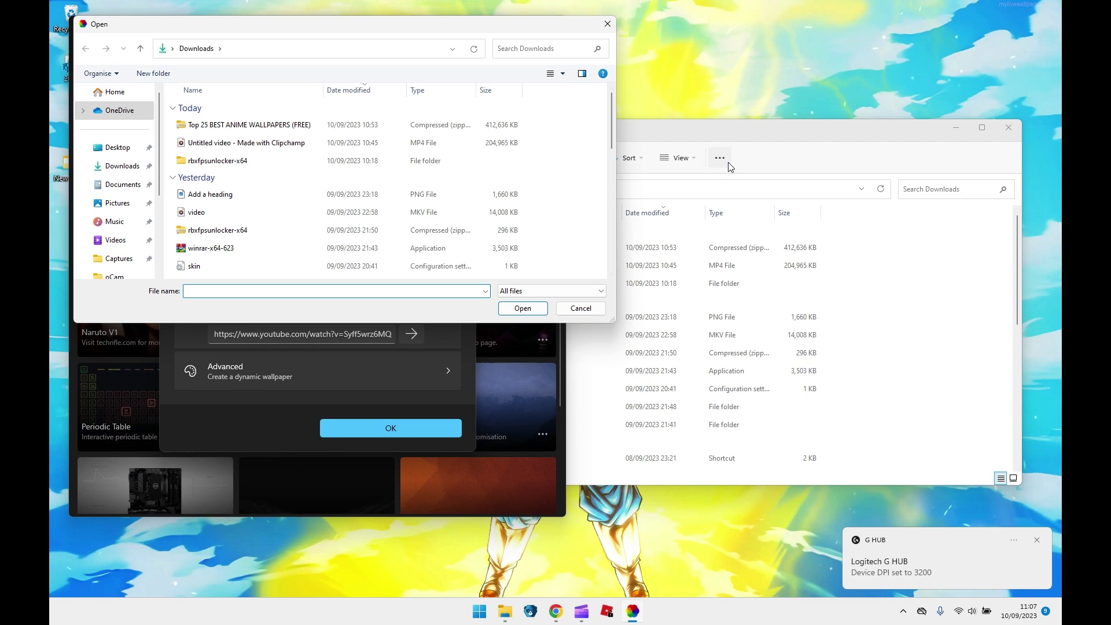
{"action": "left_click", "coordinate": [781, 129]}
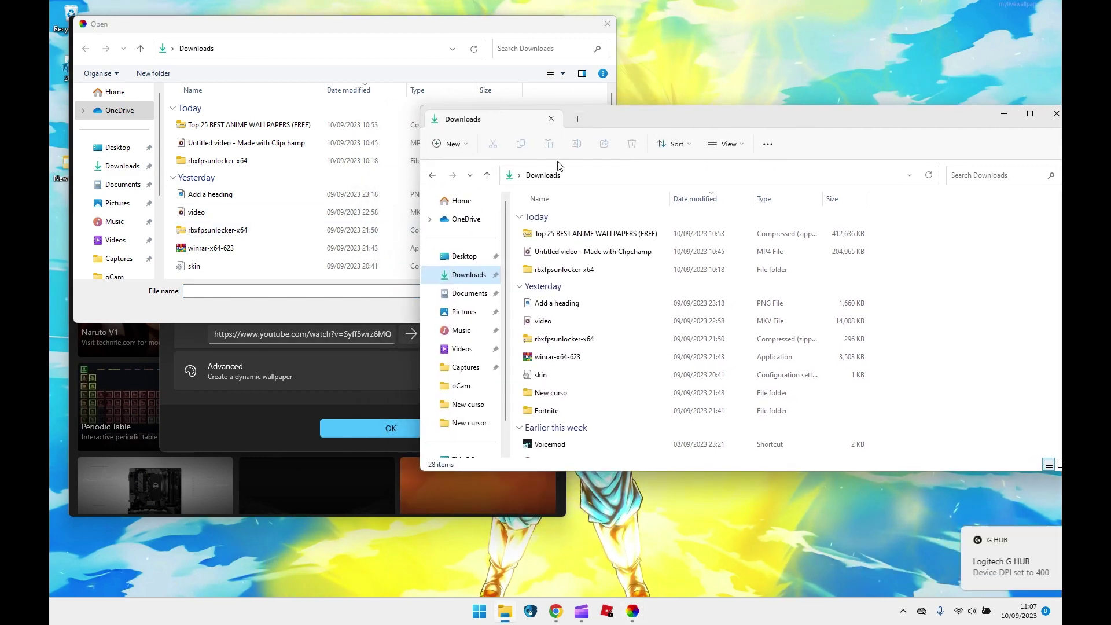
{"action": "double_click", "coordinate": [565, 235]}
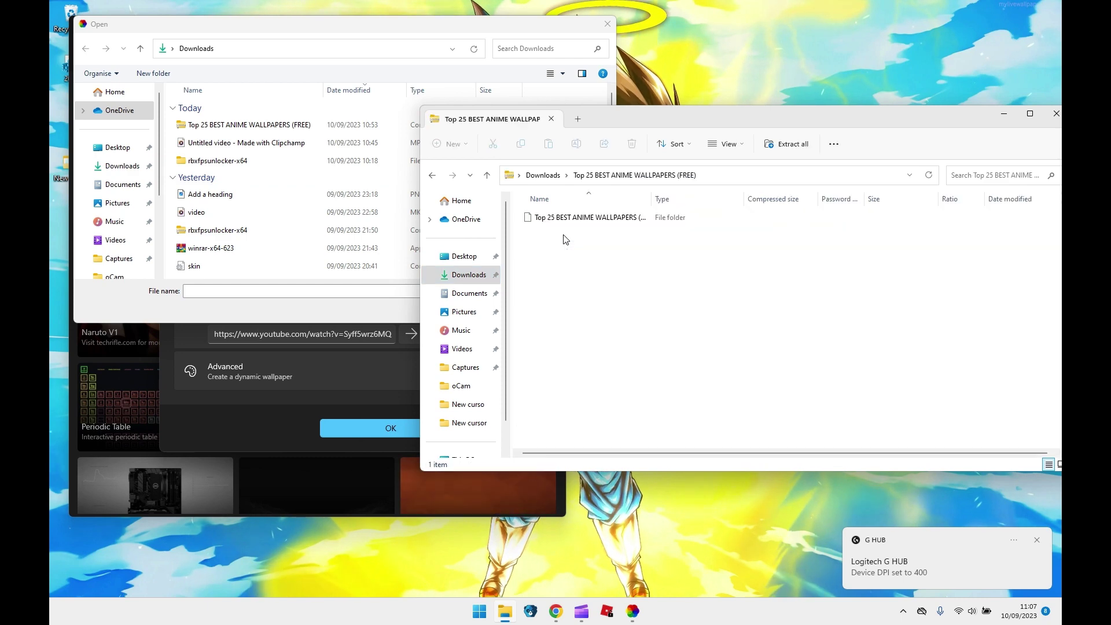
{"action": "double_click", "coordinate": [559, 219]}
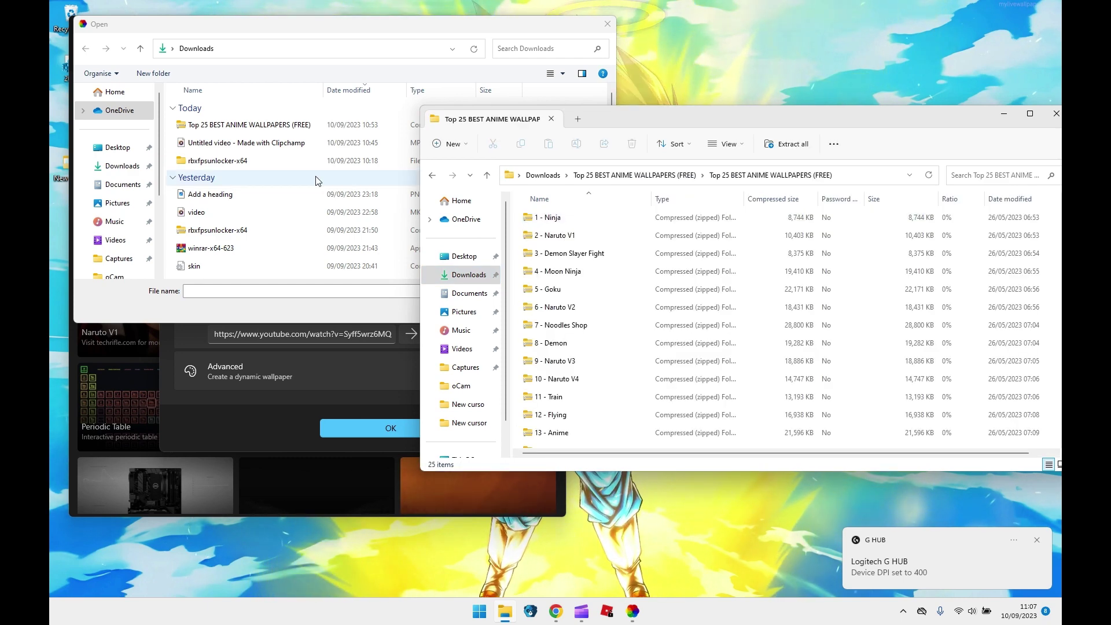
{"action": "left_click", "coordinate": [463, 492]}
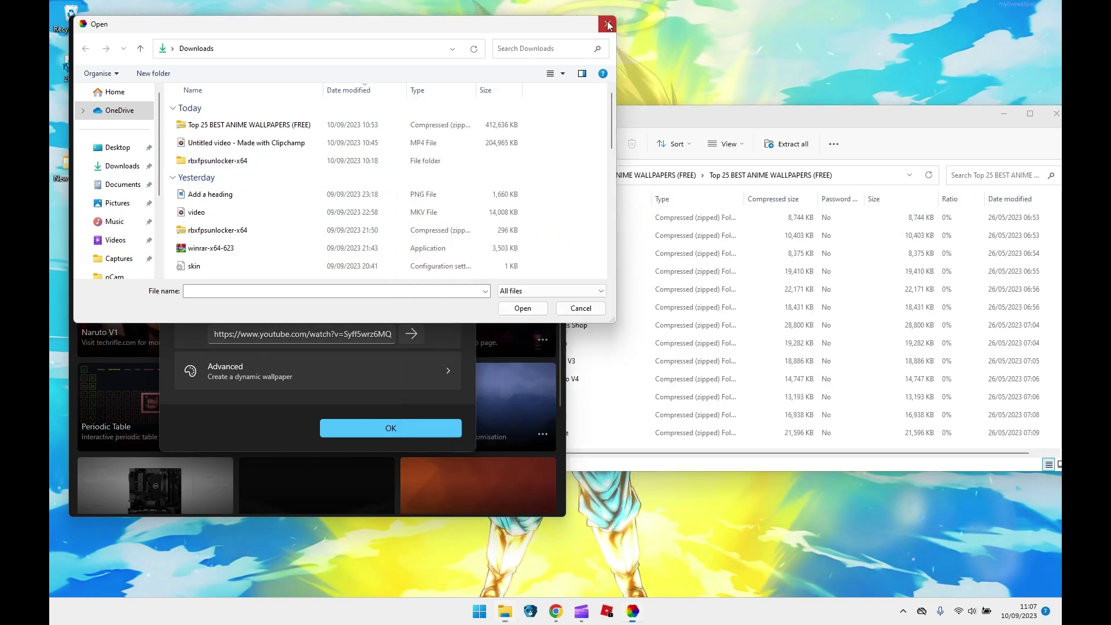
{"action": "key", "text": "Escape"}
Try importing Top 25 BEST ANIME WALLPAPERS (FREE).zip, which fails as not a Lively wallpaper file.
{"action": "left_click", "coordinate": [664, 130]}
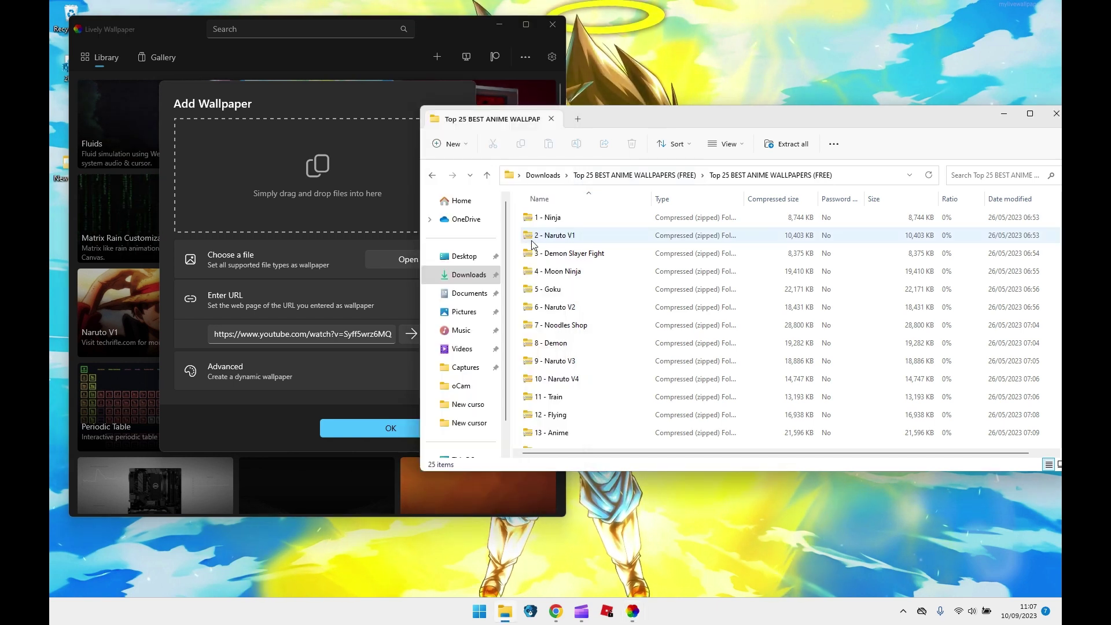
{"action": "left_click", "coordinate": [566, 219]}
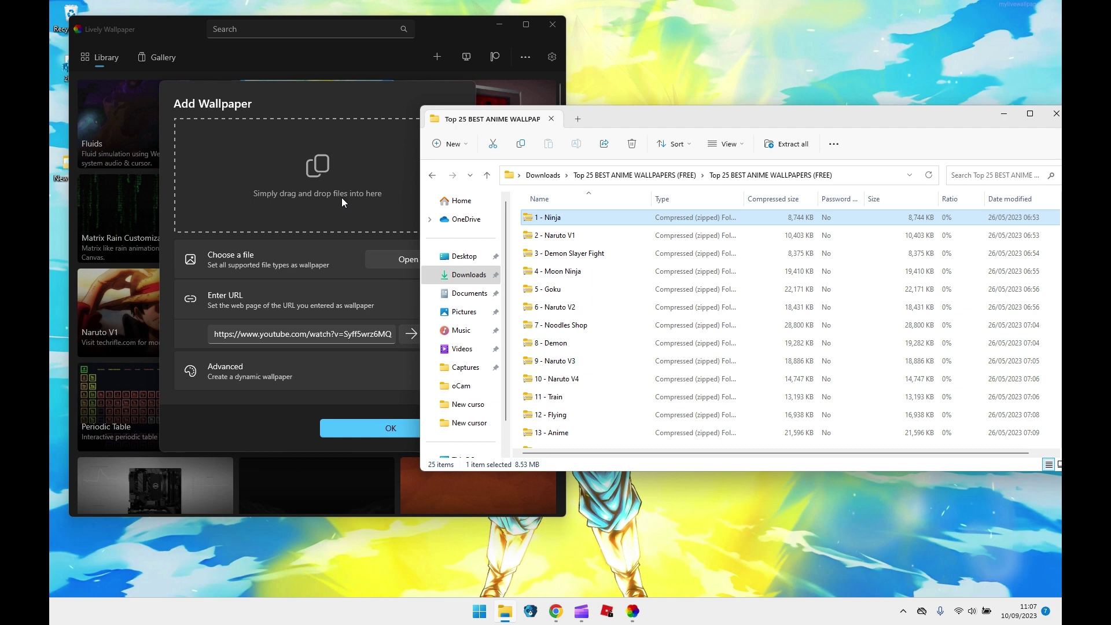
{"action": "left_click", "coordinate": [342, 252]}
{"action": "left_click", "coordinate": [669, 216]}
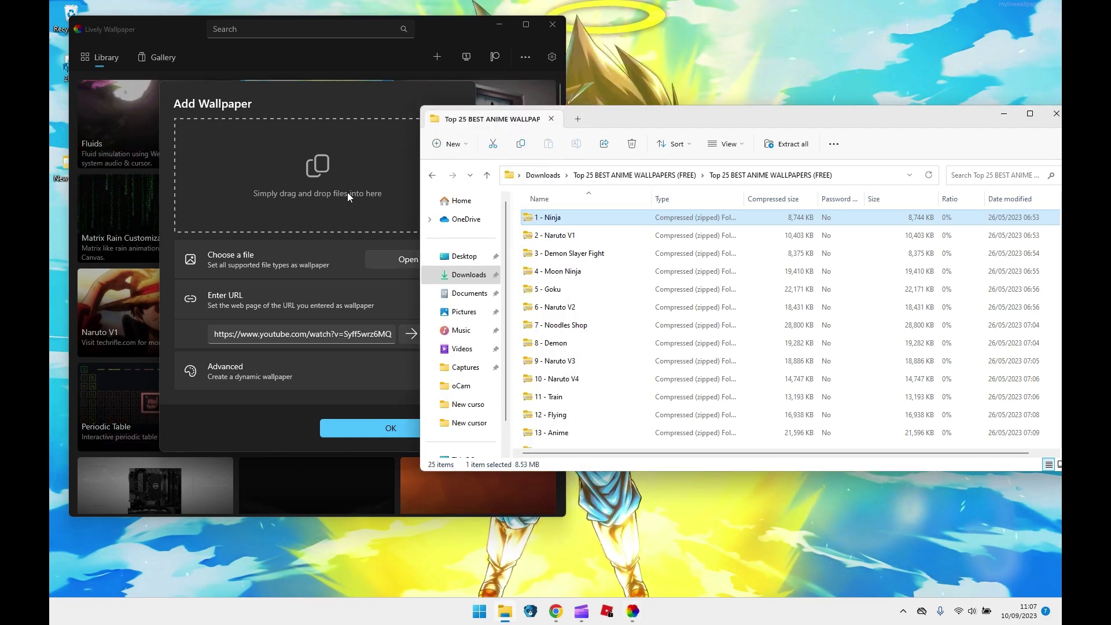
{"action": "left_click", "coordinate": [331, 193]}
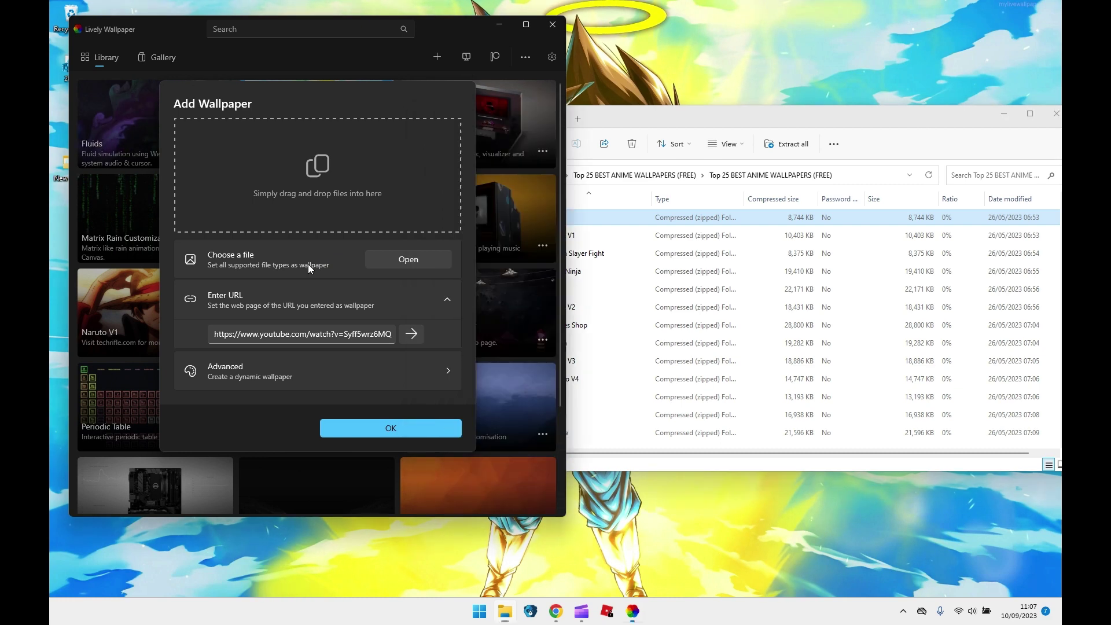
{"action": "left_click", "coordinate": [408, 266]}
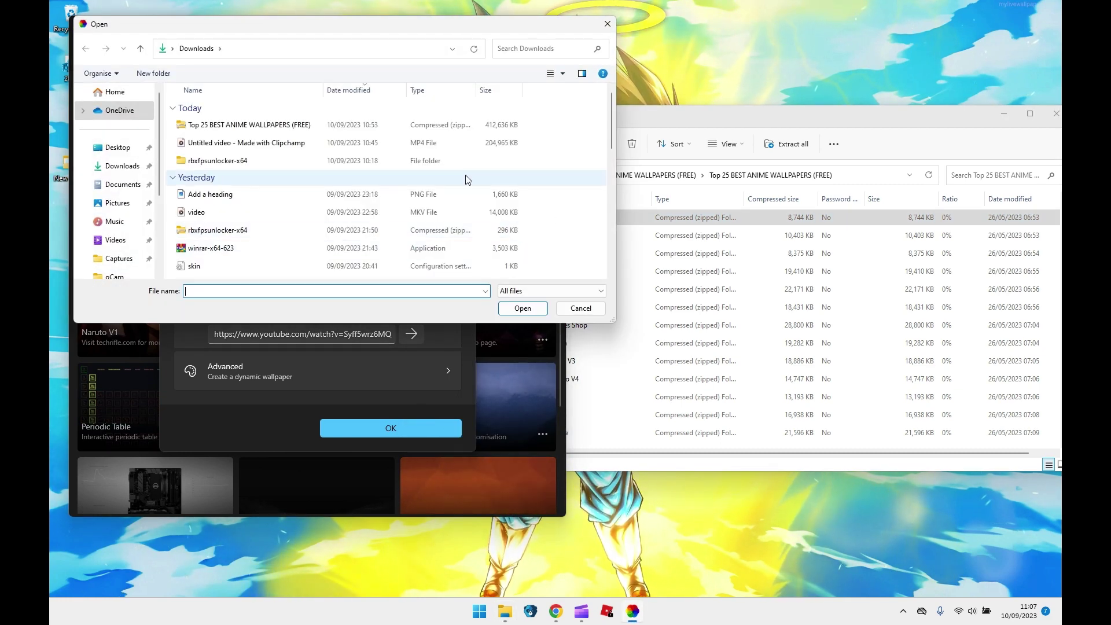
{"action": "double_click", "coordinate": [332, 125]}
Dismiss the not-a-Lively-wallpaper error, reopen and close Add Wallpaper, and scroll through the library.
{"action": "left_click", "coordinate": [355, 295]}
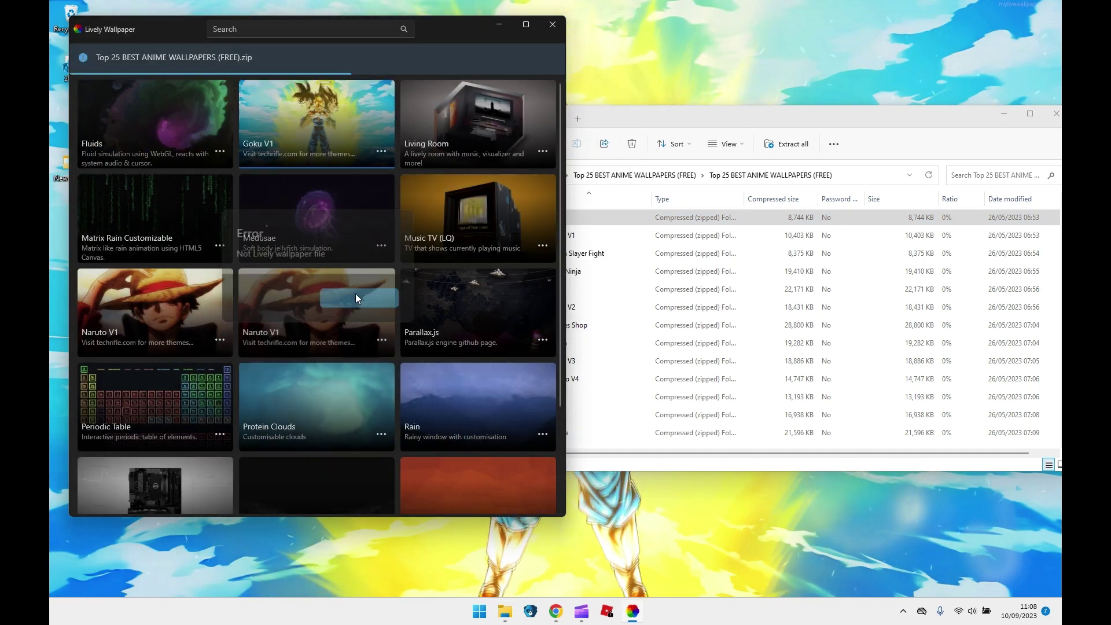
{"action": "left_click", "coordinate": [435, 57]}
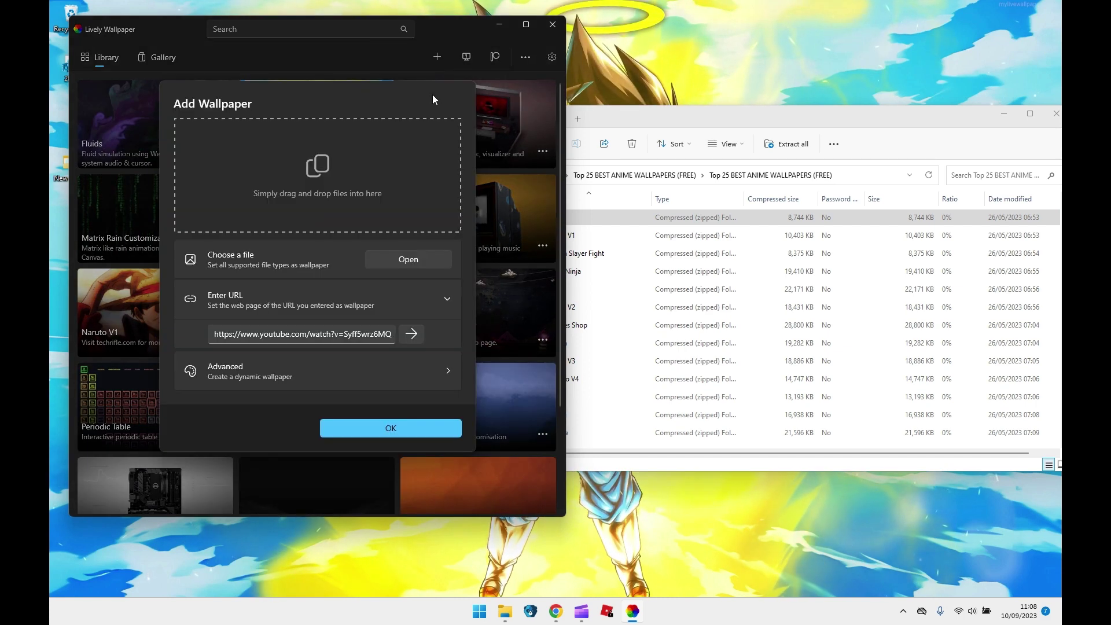
{"action": "left_click", "coordinate": [401, 423]}
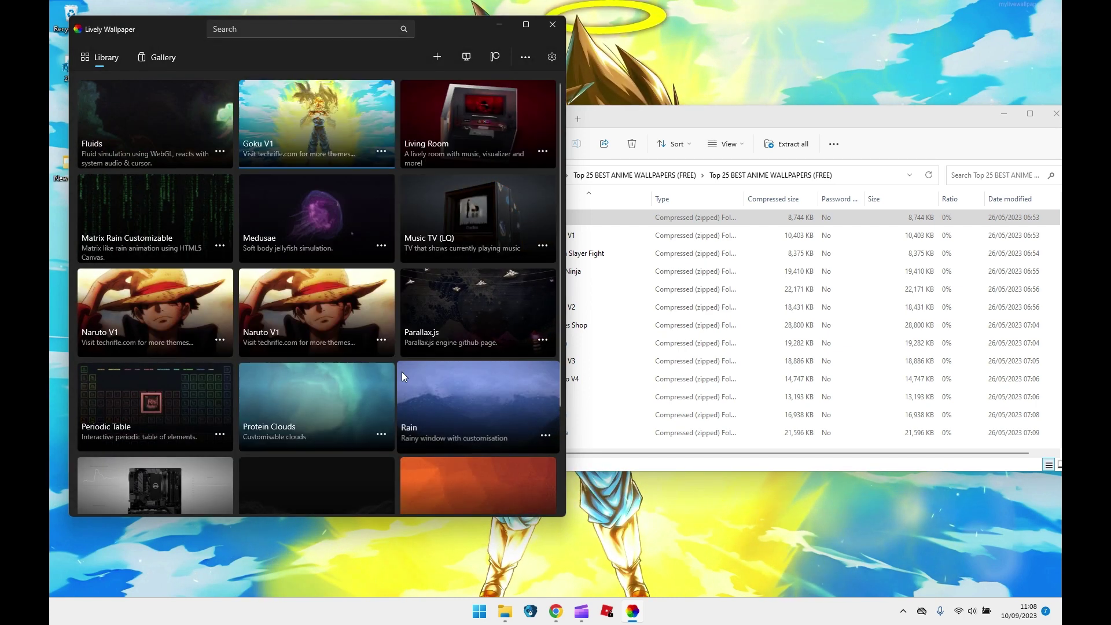
{"action": "scroll", "coordinate": [446, 270], "scroll_direction": "down", "scroll_amount": 2}
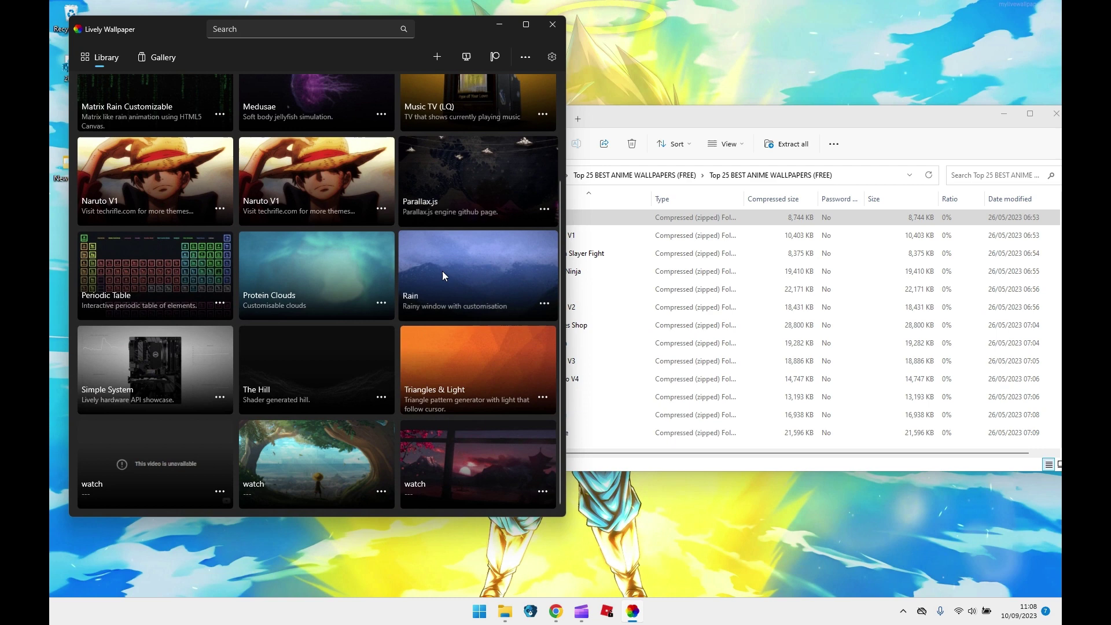
{"action": "scroll", "coordinate": [439, 268], "scroll_direction": "up", "scroll_amount": 2}
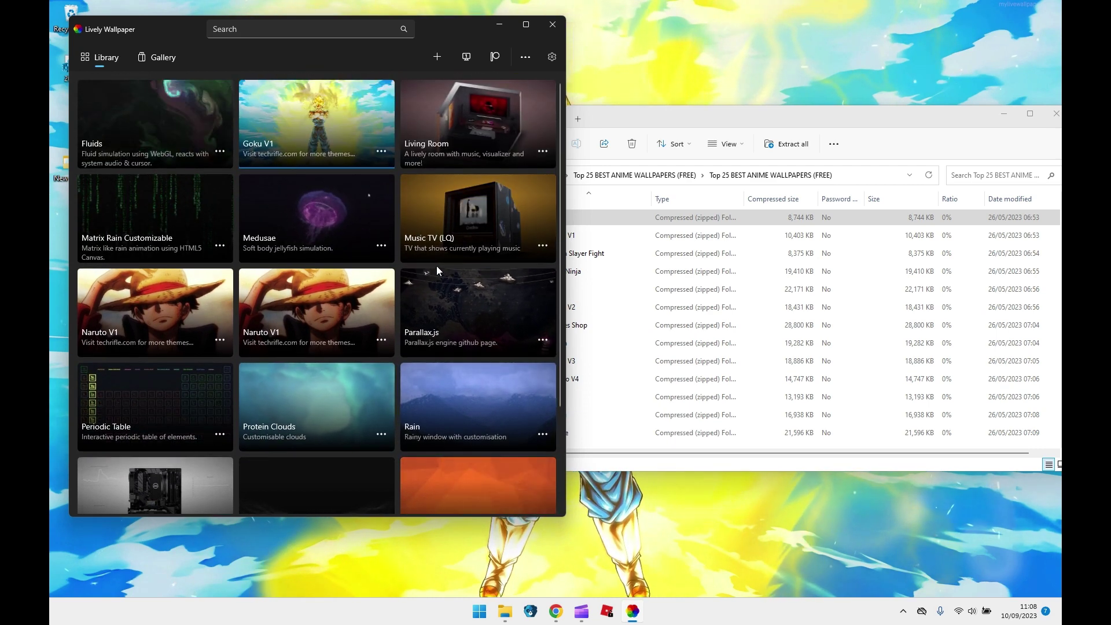
From Add Wallpaper's file browser, drag the 1 - Ninja zip from the pack folder into Downloads.
{"action": "left_click", "coordinate": [437, 56]}
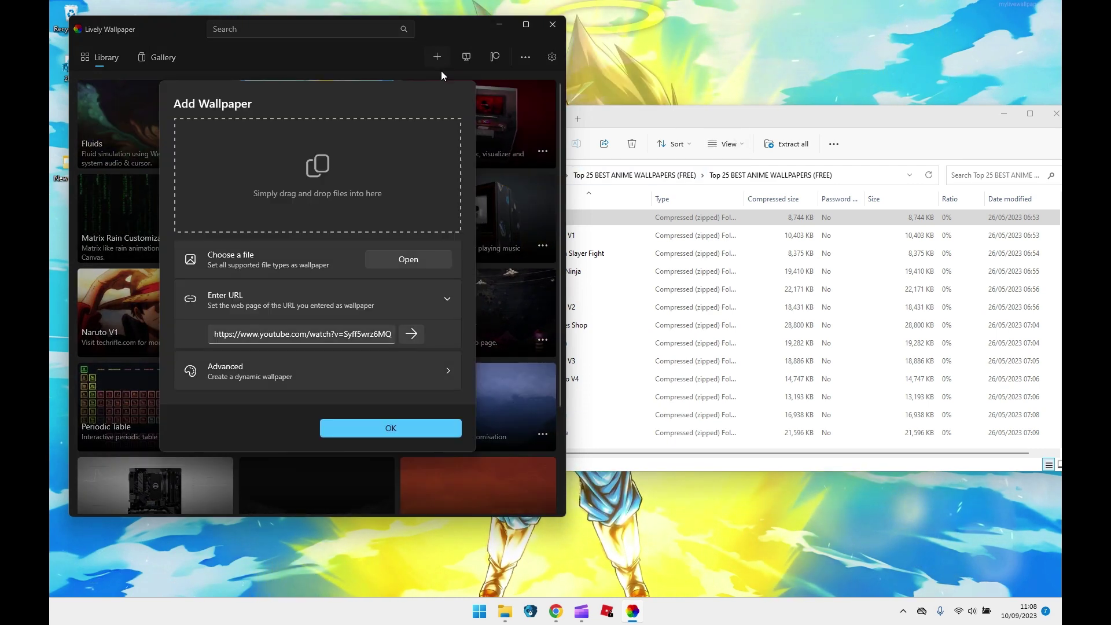
{"action": "left_click", "coordinate": [387, 264]}
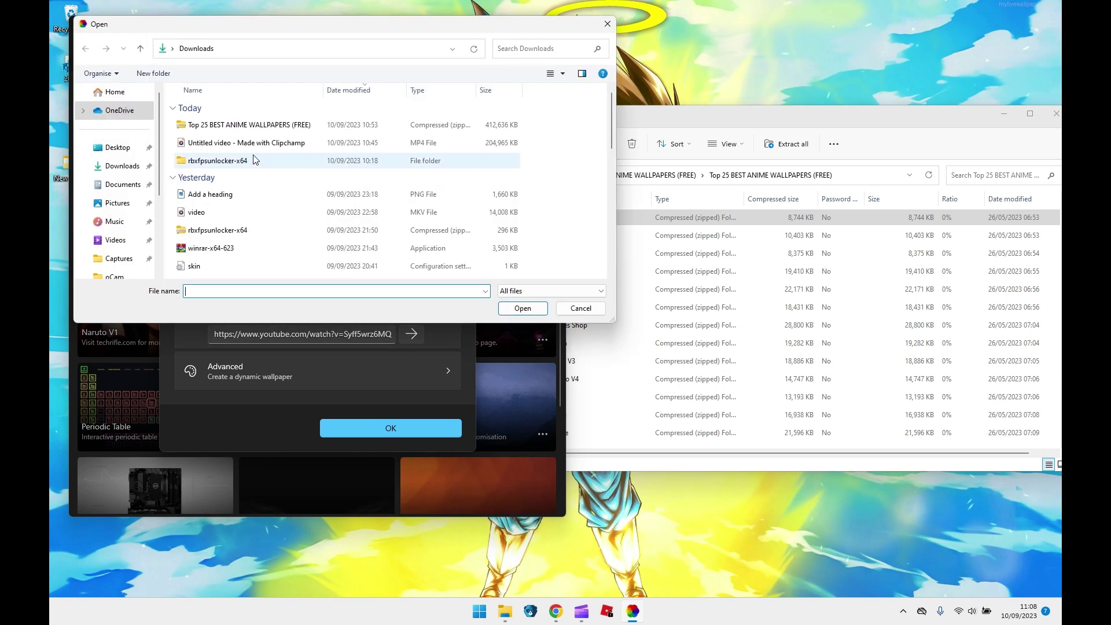
{"action": "left_click", "coordinate": [697, 116]}
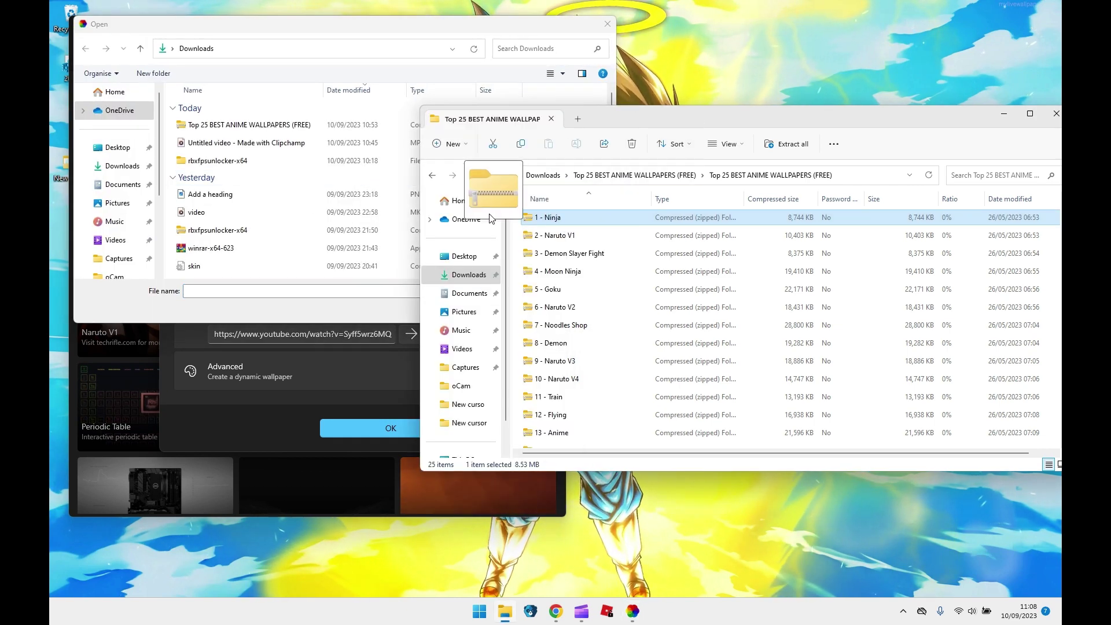
{"action": "left_click_drag", "start_coordinate": [237, 204], "coordinate": [243, 290]}
{"action": "left_click_drag", "start_coordinate": [248, 207], "coordinate": [242, 142]}
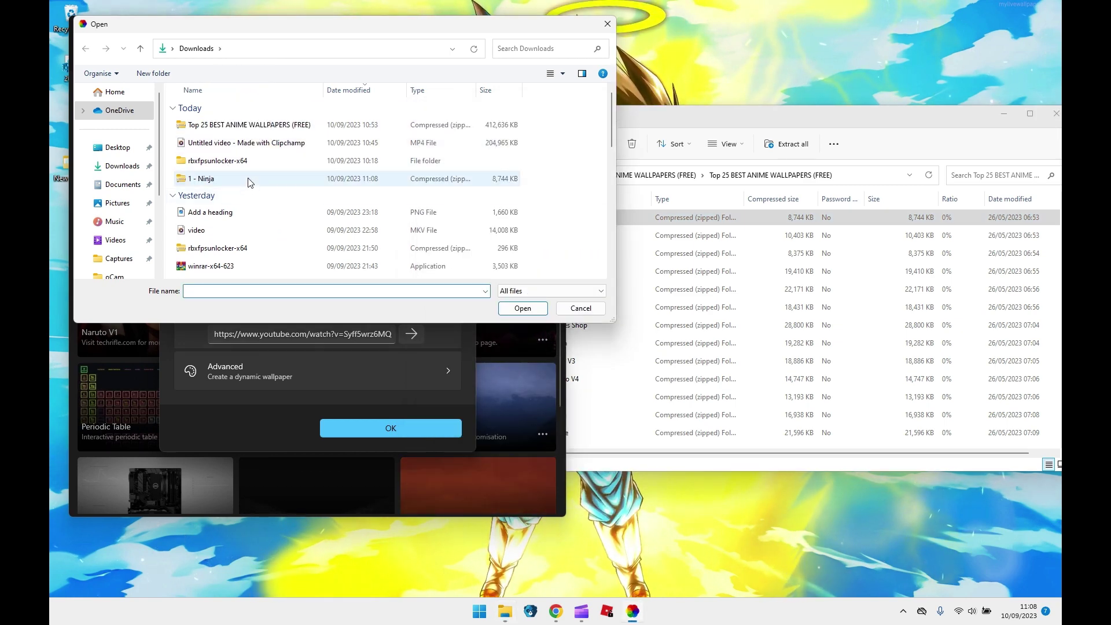
Import the 1 - Ninja zip and apply the Ninja tile as the desktop wallpaper.
{"action": "left_click", "coordinate": [248, 179]}
{"action": "left_click", "coordinate": [523, 309]}
{"action": "scroll", "coordinate": [330, 298], "scroll_direction": "down", "scroll_amount": 5}
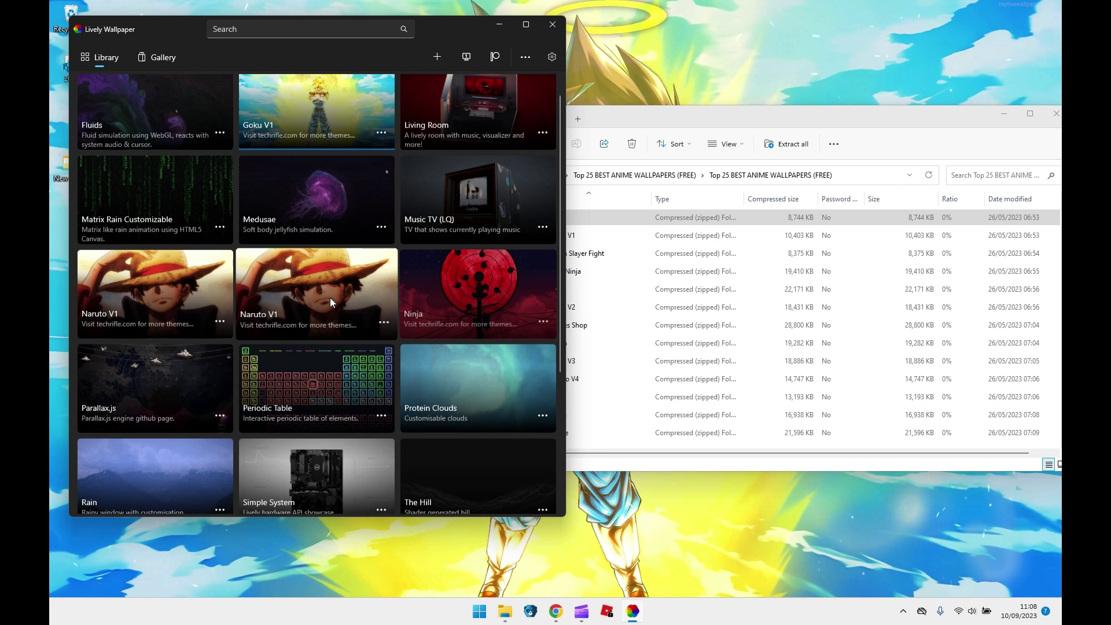
{"action": "scroll", "coordinate": [321, 293], "scroll_direction": "up", "scroll_amount": 3}
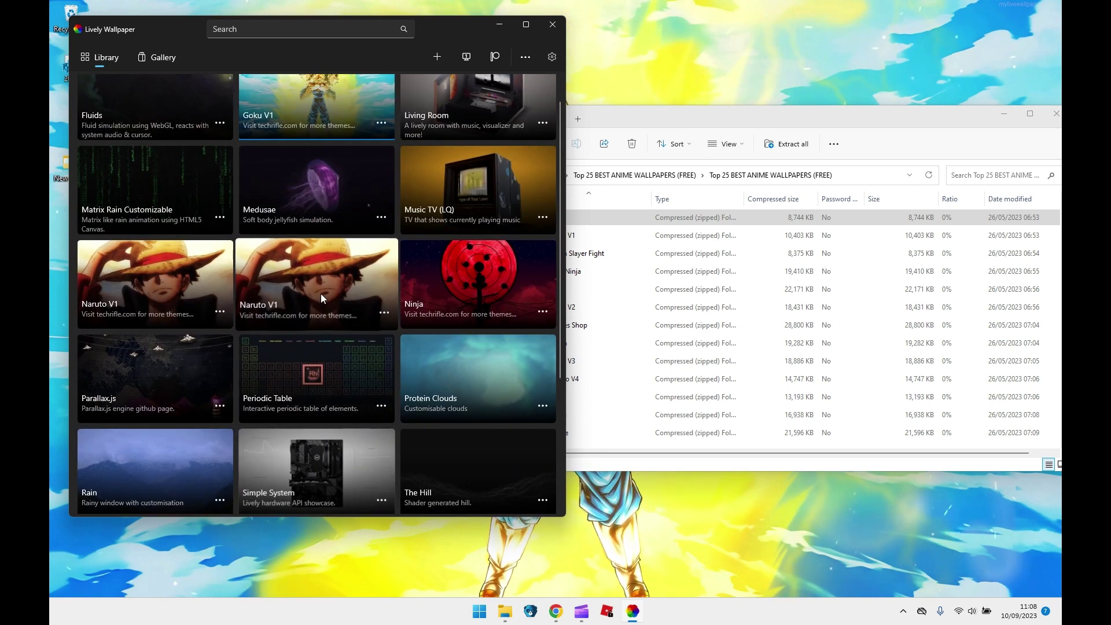
{"action": "left_click", "coordinate": [471, 289]}
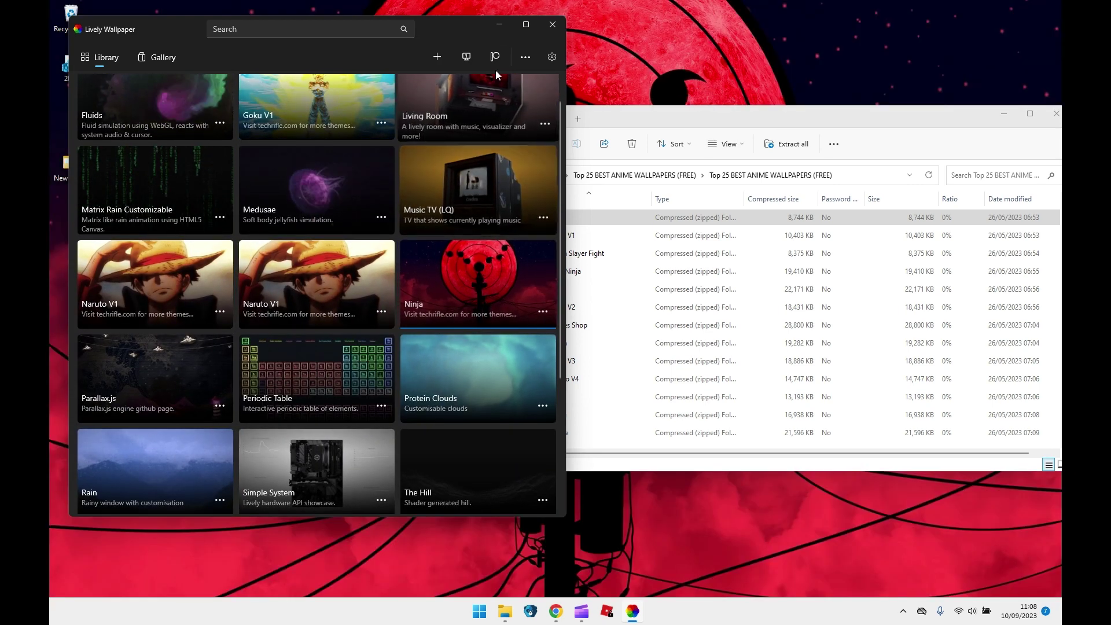
Close the Lively Wallpaper window and move the wallpaper-pack Explorer window aside.
{"action": "left_click", "coordinate": [553, 24]}
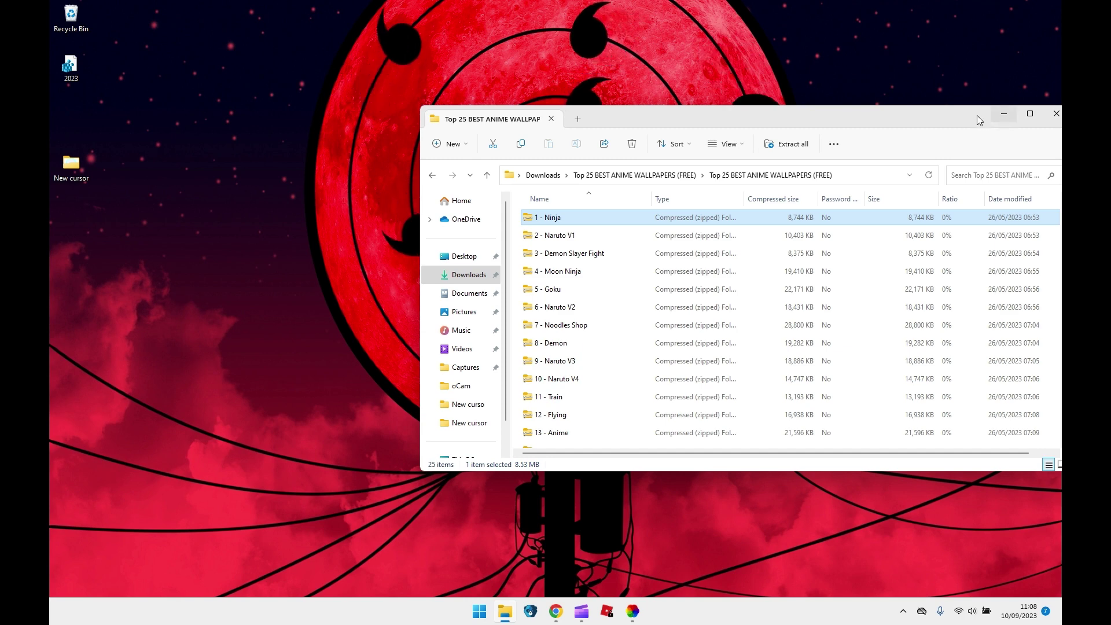
{"action": "left_click_drag", "start_coordinate": [976, 115], "coordinate": [833, 138]}
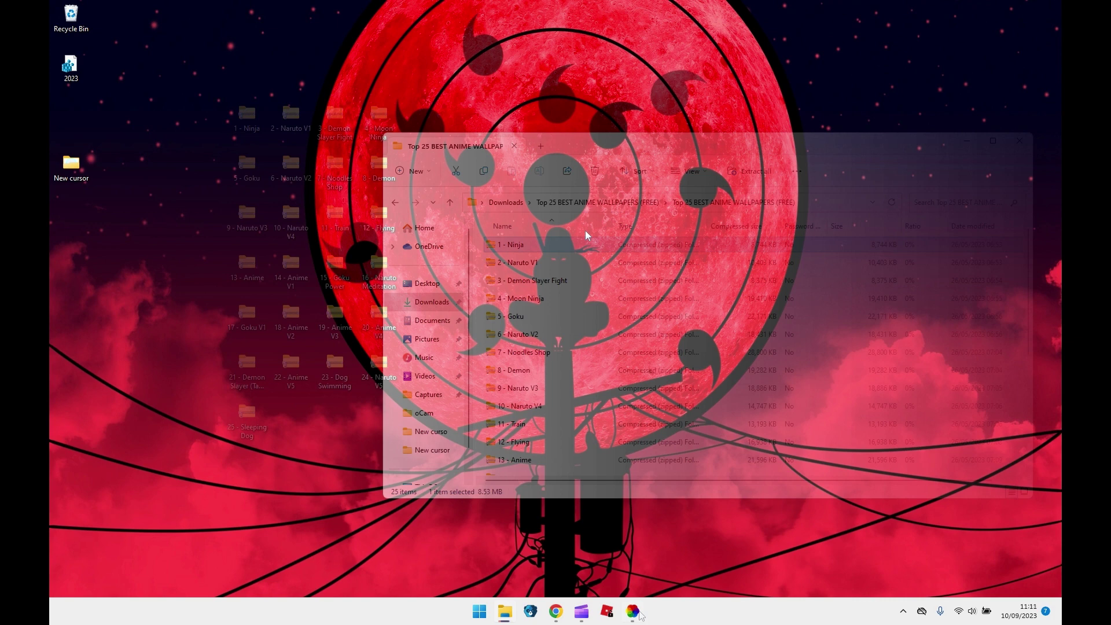